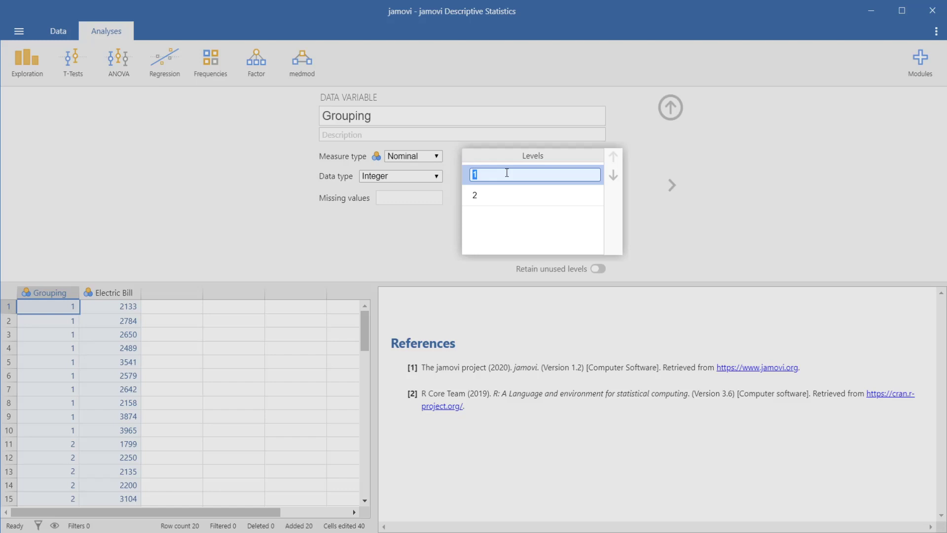
Step: Label the Grouping variable's levels 1 and 2 as Before and After, and close the variable setup
{"action": "type", "text": "Before"}
{"action": "left_click", "coordinate": [503, 196]}
{"action": "type", "text": "After"}
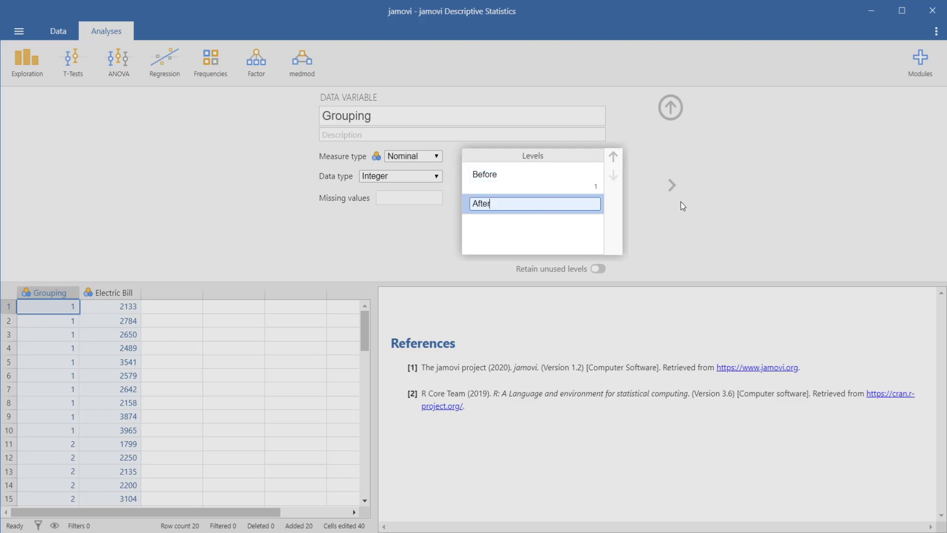
{"action": "left_click", "coordinate": [742, 216]}
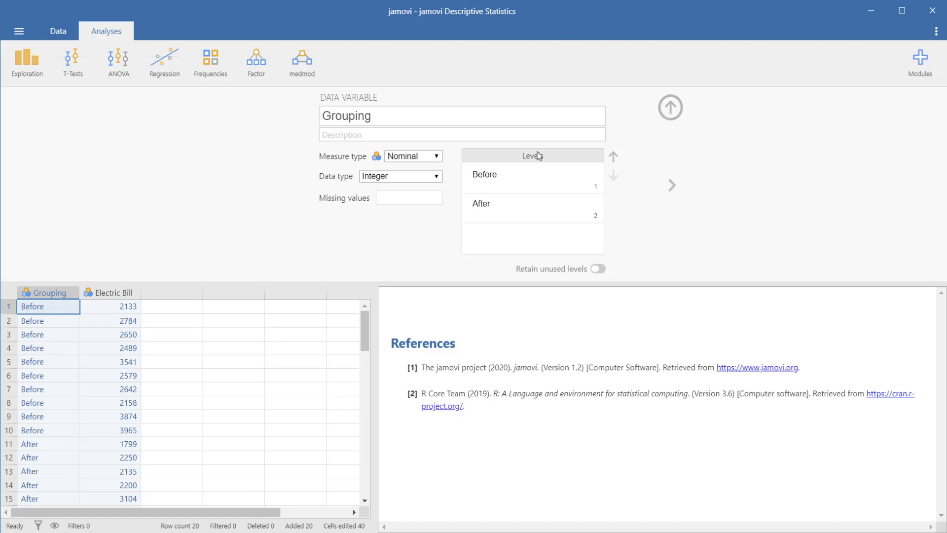
{"action": "left_click", "coordinate": [514, 174]}
{"action": "left_click", "coordinate": [677, 108]}
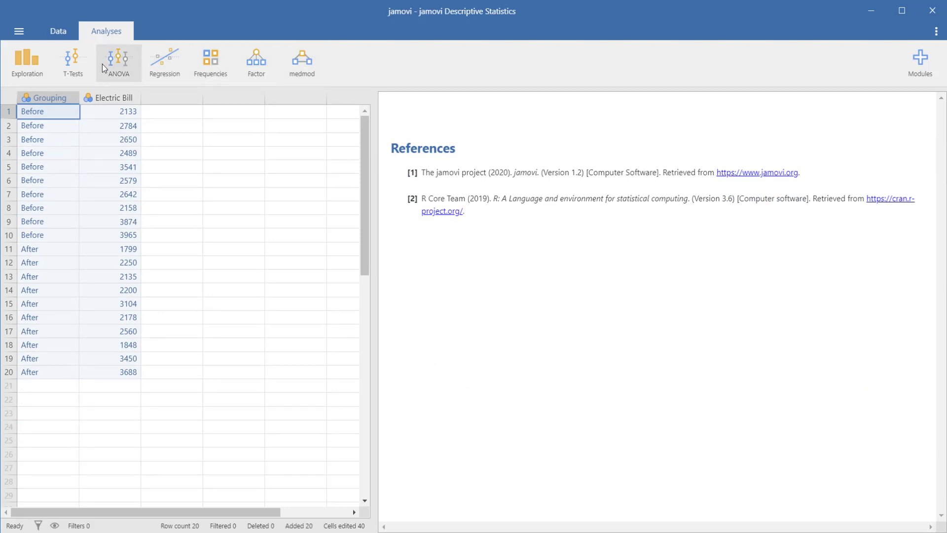
Step: Create a Descriptives analysis with Electric Bill as the analysed variable
{"action": "left_click", "coordinate": [22, 56]}
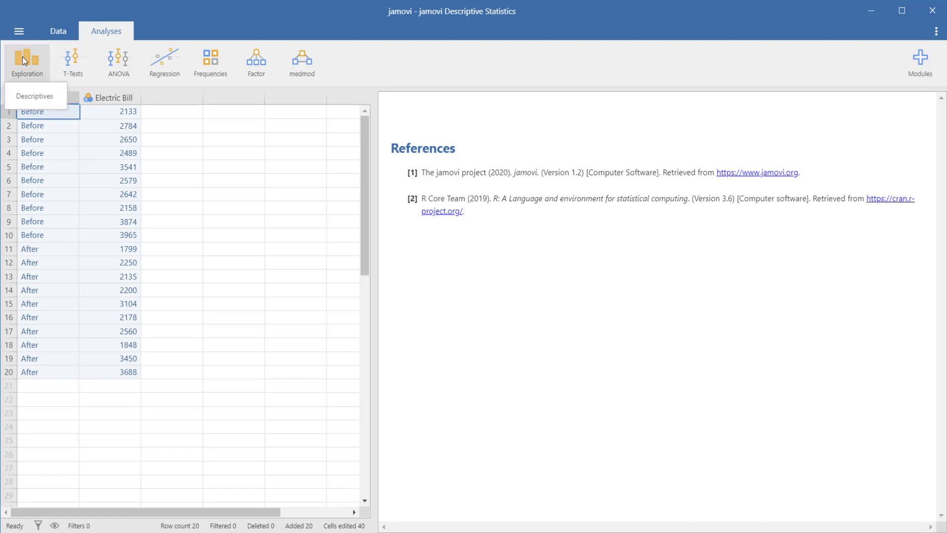
{"action": "left_click", "coordinate": [42, 97]}
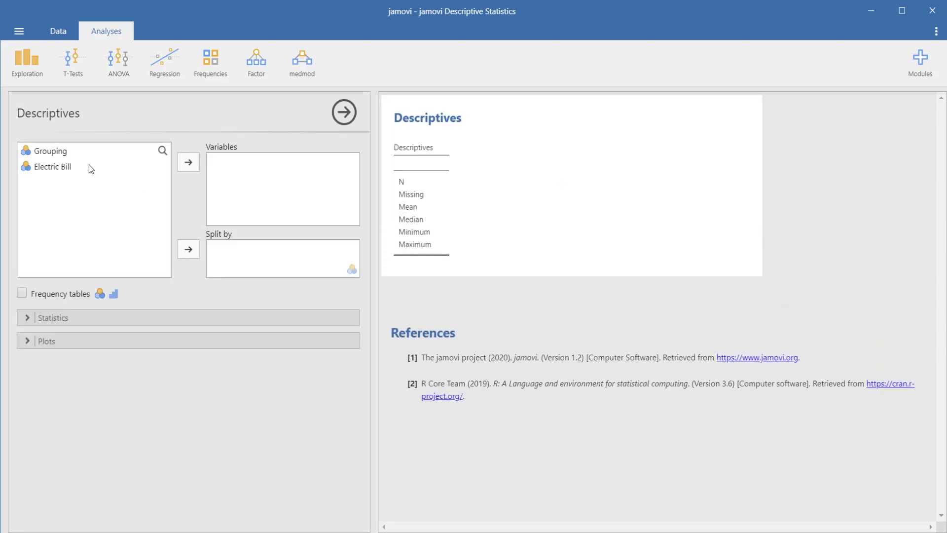
{"action": "left_click_drag", "start_coordinate": [52, 167], "coordinate": [298, 199]}
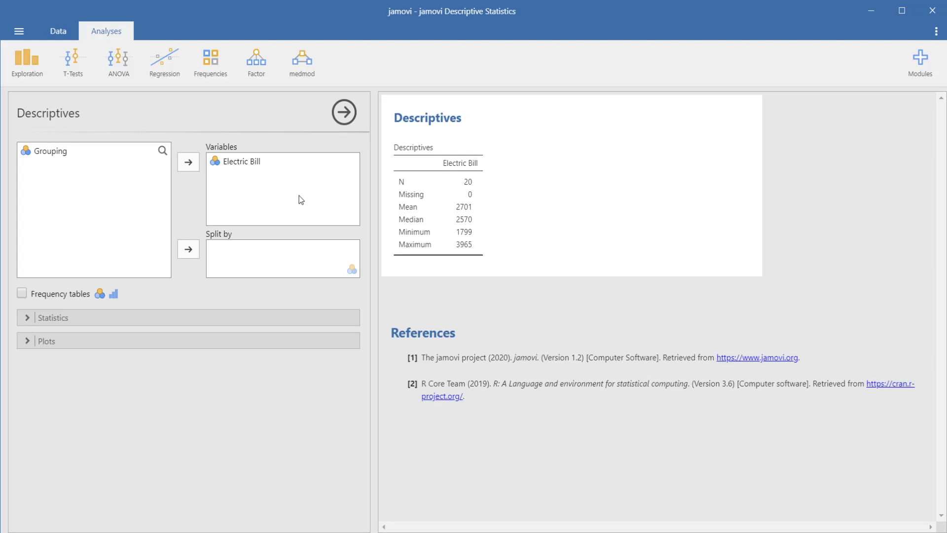
Step: Expand the statistics options of the Descriptives analysis and split the results by Grouping
{"action": "left_click", "coordinate": [172, 320]}
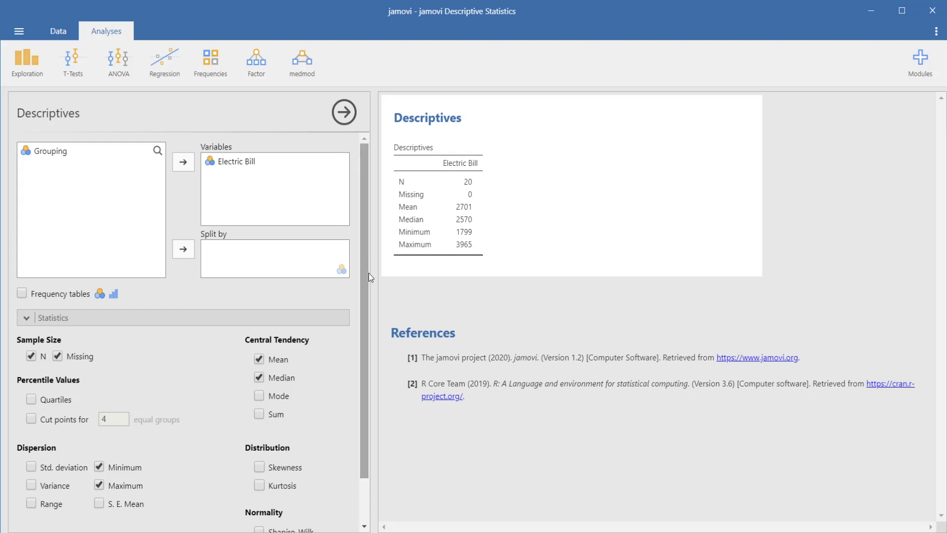
{"action": "left_click_drag", "start_coordinate": [363, 280], "coordinate": [360, 327]}
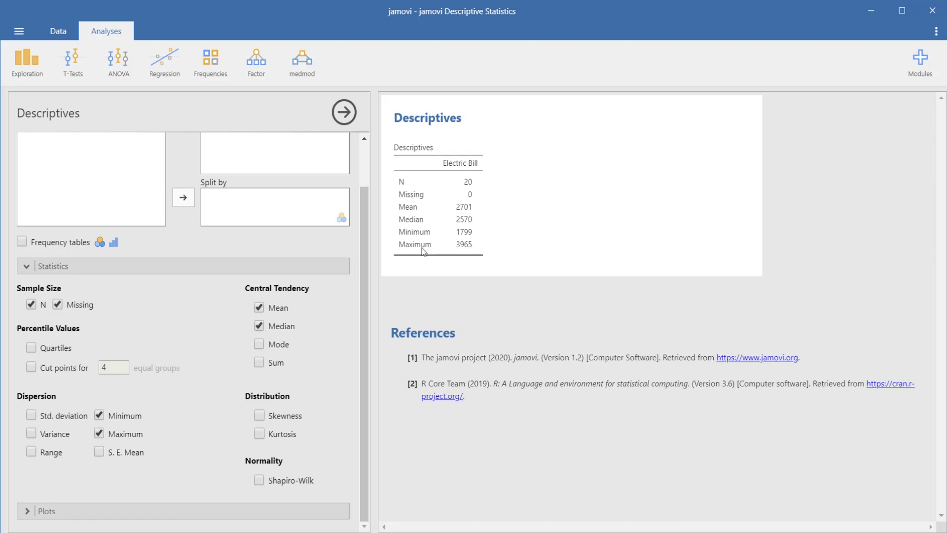
{"action": "left_click_drag", "start_coordinate": [368, 291], "coordinate": [368, 215]}
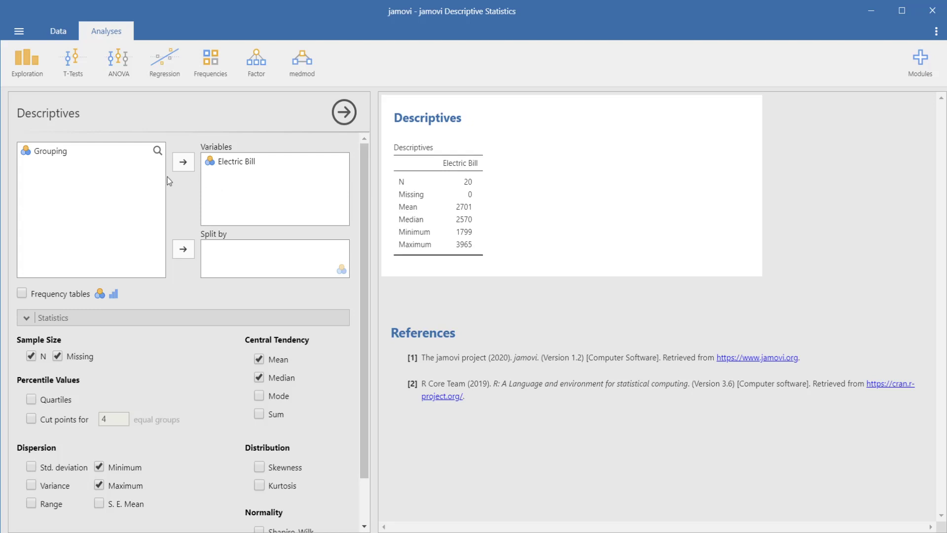
{"action": "left_click", "coordinate": [82, 148]}
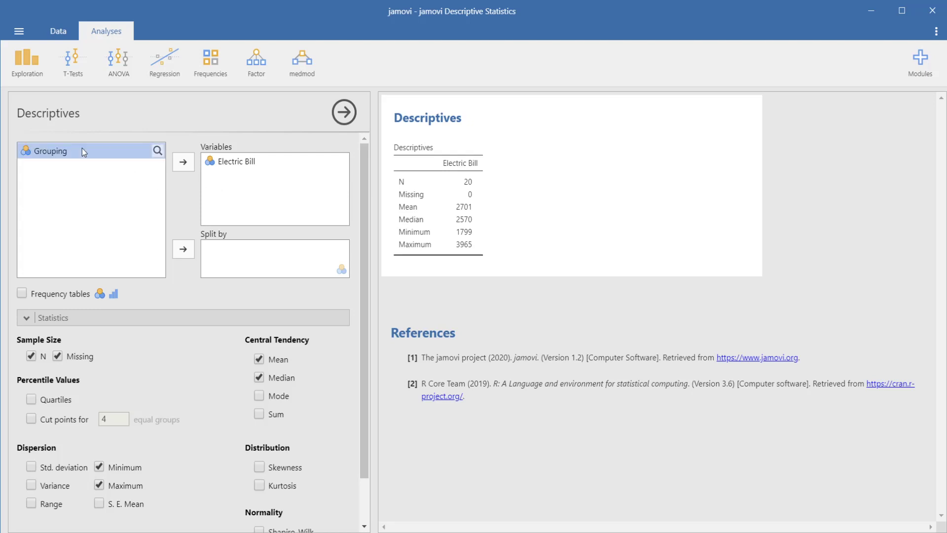
{"action": "left_click", "coordinate": [186, 257]}
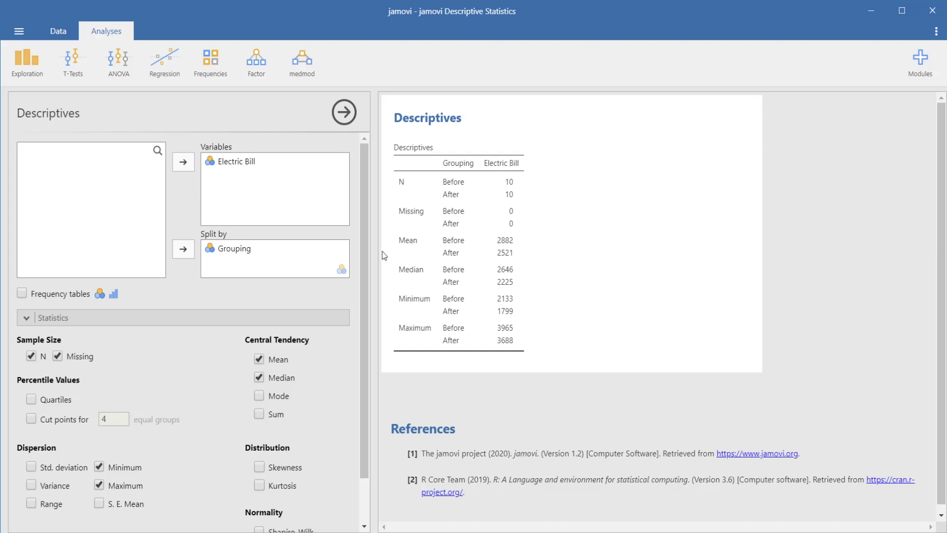
Step: Exclude the Missing count from the descriptives and include standard deviation, variance, range and mode
{"action": "left_click_drag", "start_coordinate": [363, 268], "coordinate": [361, 323]}
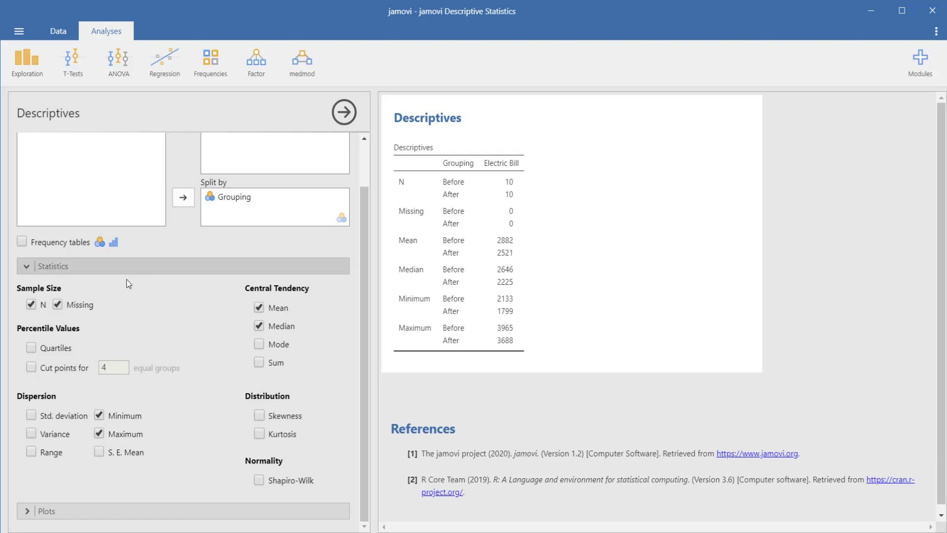
{"action": "left_click", "coordinate": [72, 305]}
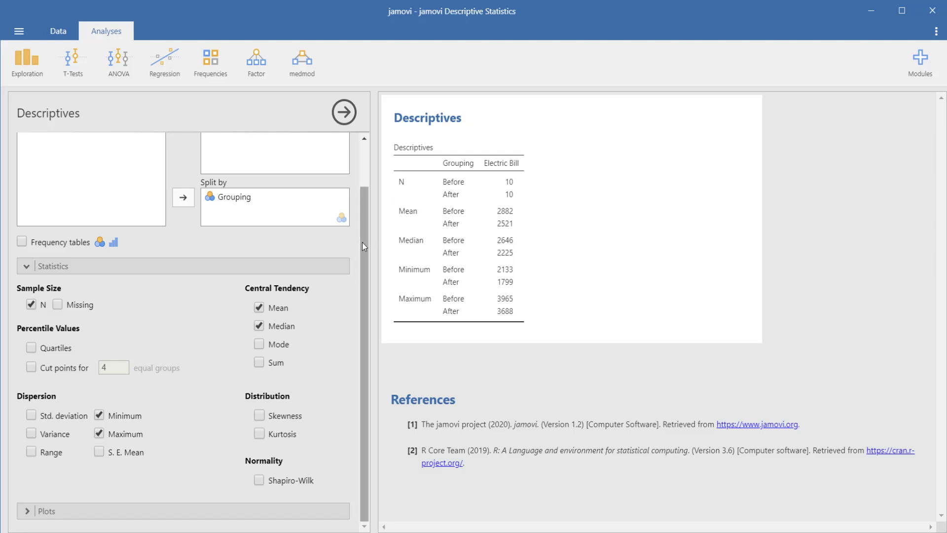
{"action": "mouse_move", "coordinate": [365, 262]}
{"action": "left_mouse_down"}
{"action": "mouse_move", "coordinate": [362, 188]}
{"action": "mouse_move", "coordinate": [360, 268]}
{"action": "left_mouse_up"}
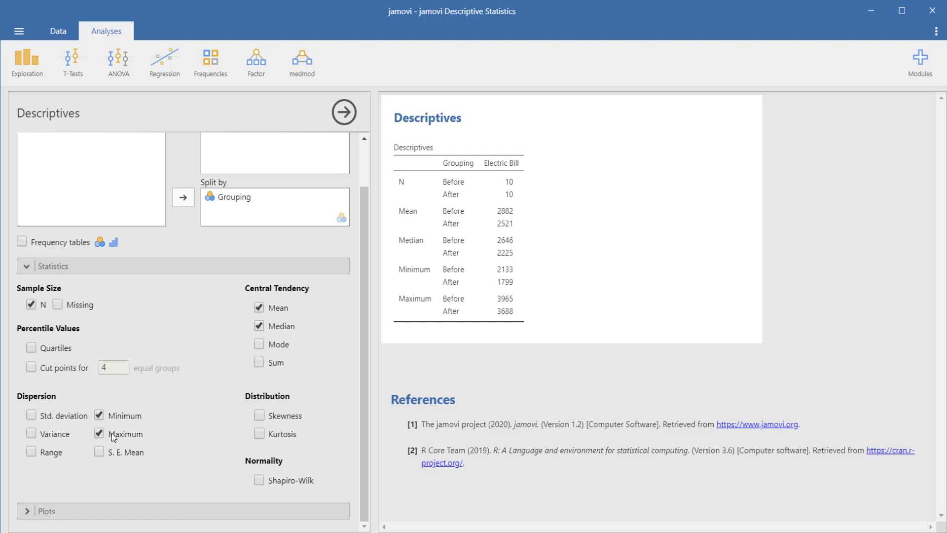
{"action": "left_click", "coordinate": [55, 436]}
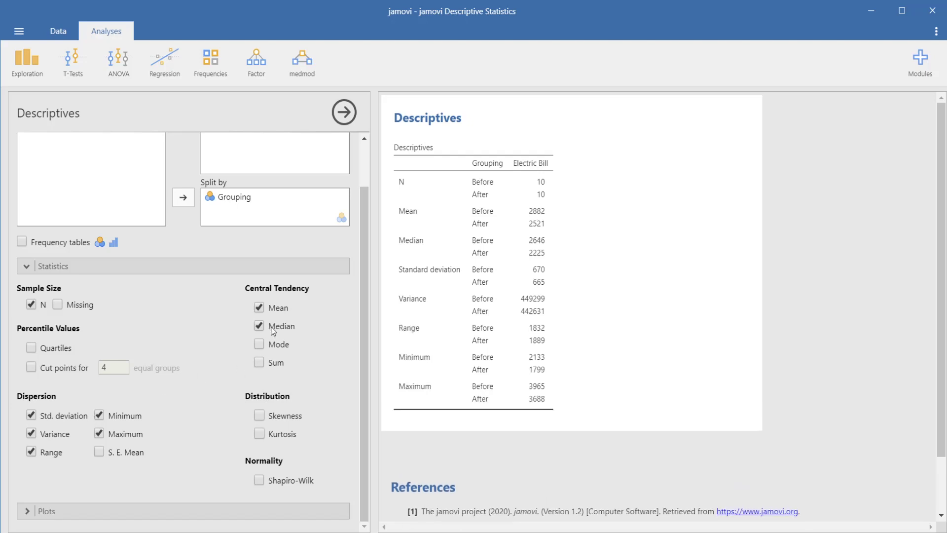
{"action": "left_click", "coordinate": [276, 354]}
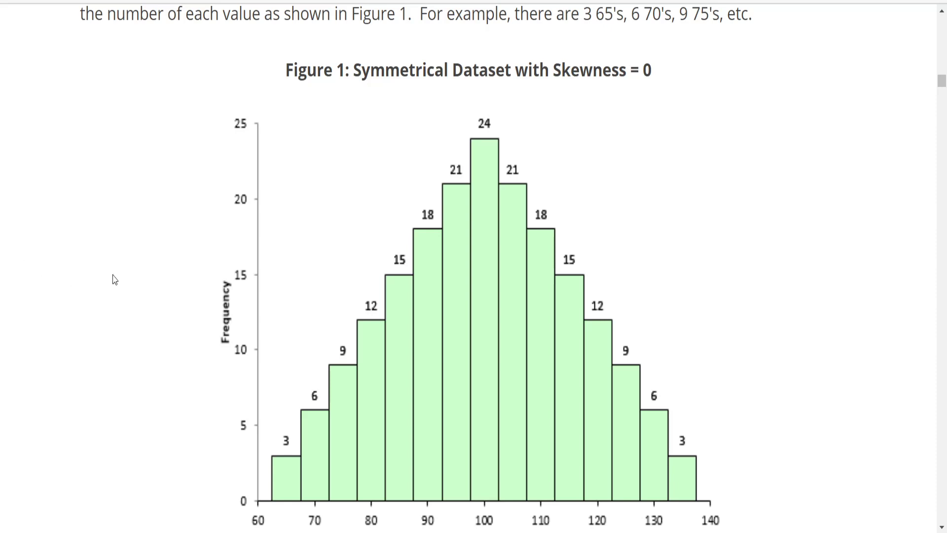
Step: In the web article on skewness, examine the example histograms for symmetrical, positively skewed and negatively skewed datasets
{"action": "scroll", "coordinate": [114, 278], "scroll_direction": "down", "scroll_amount": 1}
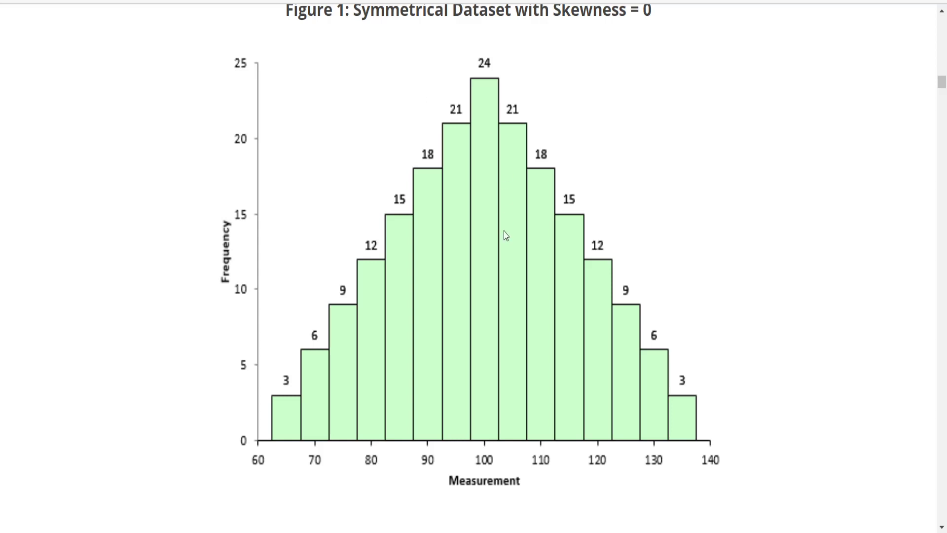
{"action": "scroll", "coordinate": [506, 235], "scroll_direction": "down", "scroll_amount": 10}
{"action": "scroll", "coordinate": [505, 236], "scroll_direction": "down", "scroll_amount": 12}
{"action": "scroll", "coordinate": [506, 236], "scroll_direction": "down", "scroll_amount": 6}
{"action": "scroll", "coordinate": [506, 235], "scroll_direction": "up", "scroll_amount": 2}
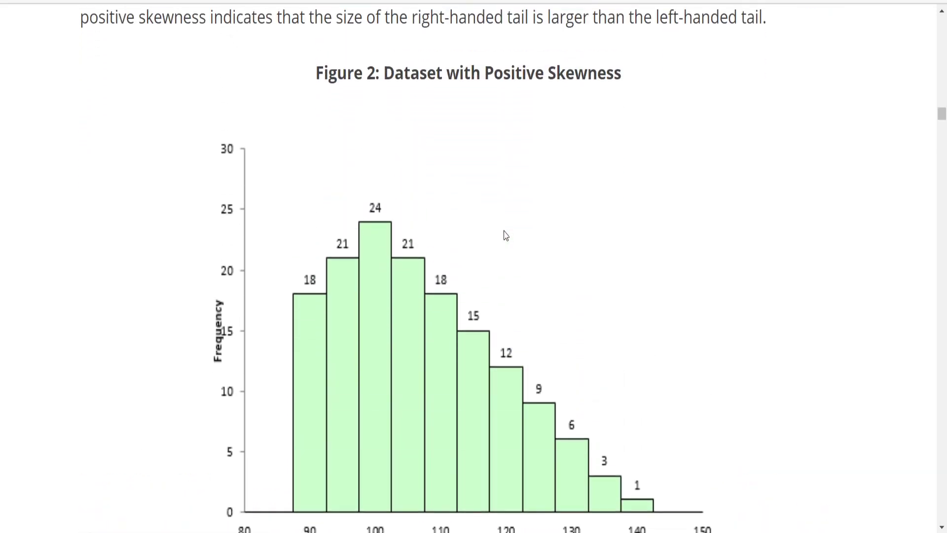
{"action": "scroll", "coordinate": [506, 236], "scroll_direction": "down", "scroll_amount": 1}
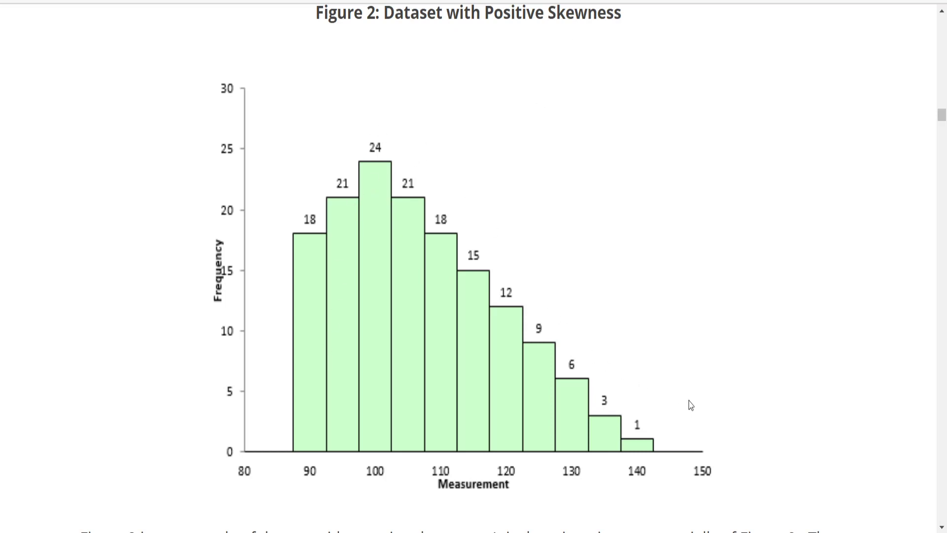
{"action": "scroll", "coordinate": [666, 412], "scroll_direction": "down", "scroll_amount": 6}
{"action": "scroll", "coordinate": [667, 412], "scroll_direction": "down", "scroll_amount": 5}
{"action": "scroll", "coordinate": [667, 412], "scroll_direction": "up", "scroll_amount": 1}
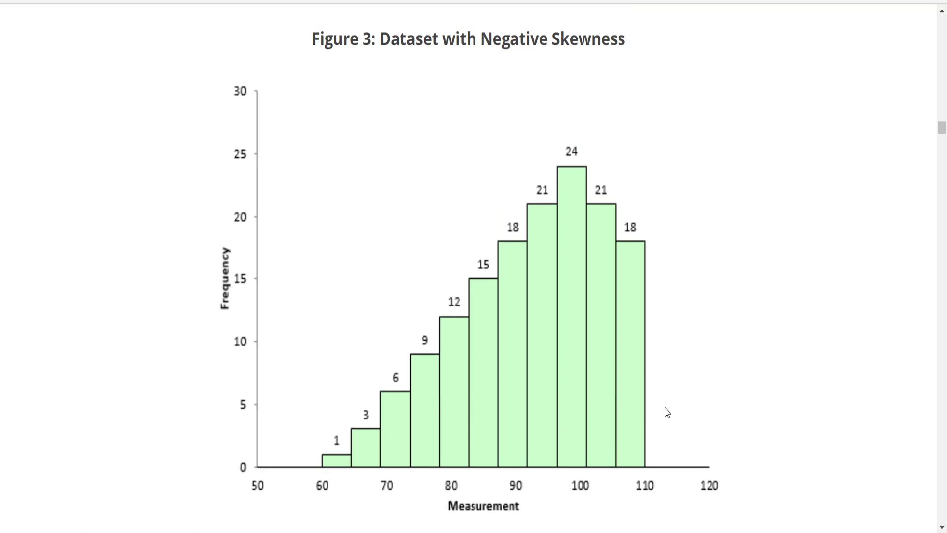
{"action": "scroll", "coordinate": [667, 412], "scroll_direction": "up", "scroll_amount": 1}
{"action": "scroll", "coordinate": [667, 411], "scroll_direction": "down", "scroll_amount": 1}
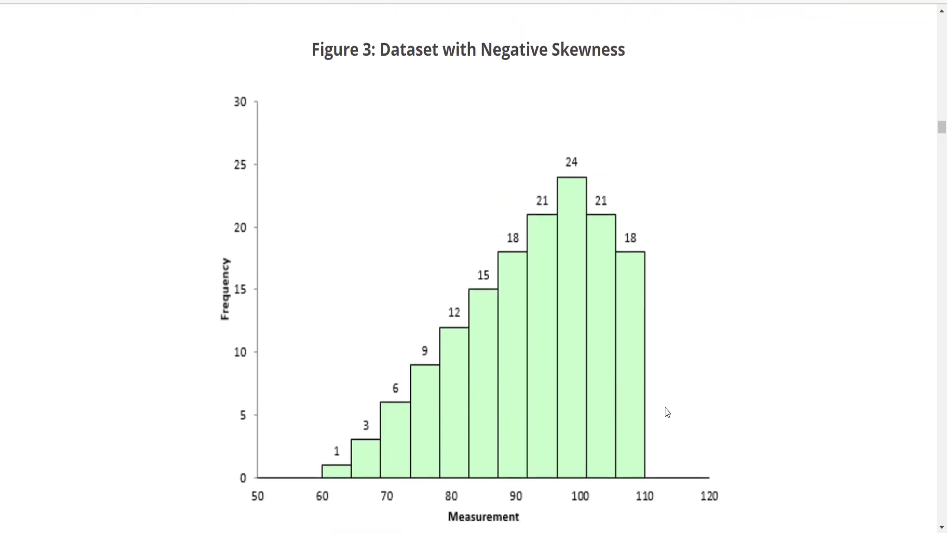
{"action": "scroll", "coordinate": [667, 412], "scroll_direction": "up", "scroll_amount": 9}
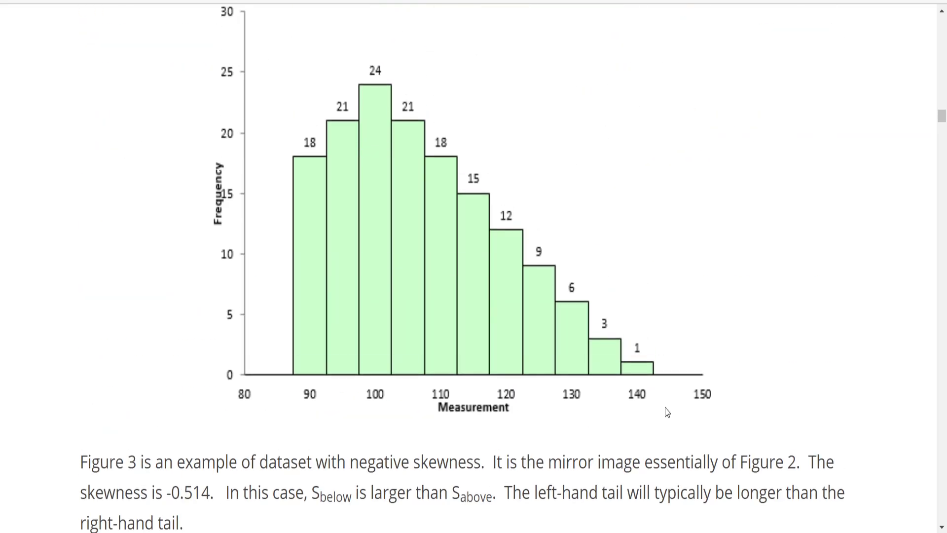
{"action": "scroll", "coordinate": [667, 412], "scroll_direction": "down", "scroll_amount": 9}
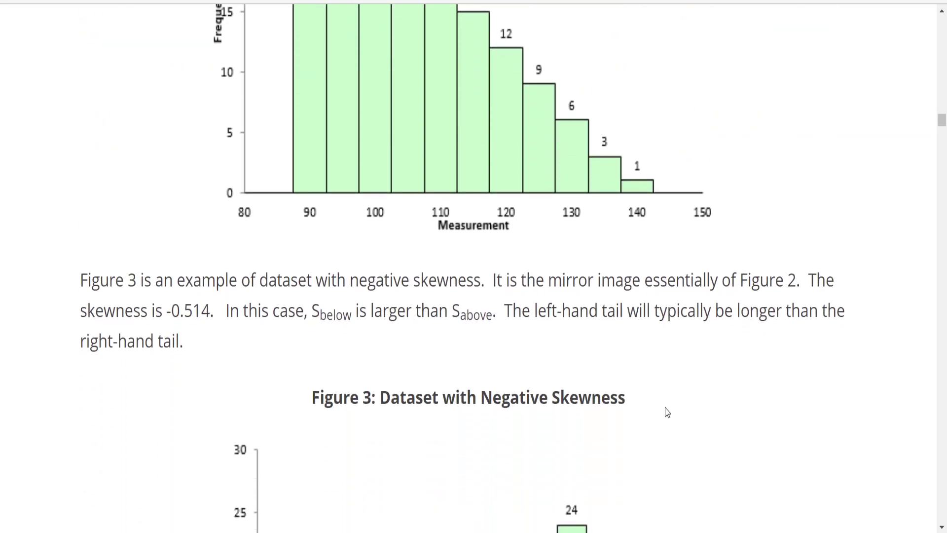
{"action": "scroll", "coordinate": [667, 412], "scroll_direction": "down", "scroll_amount": 1}
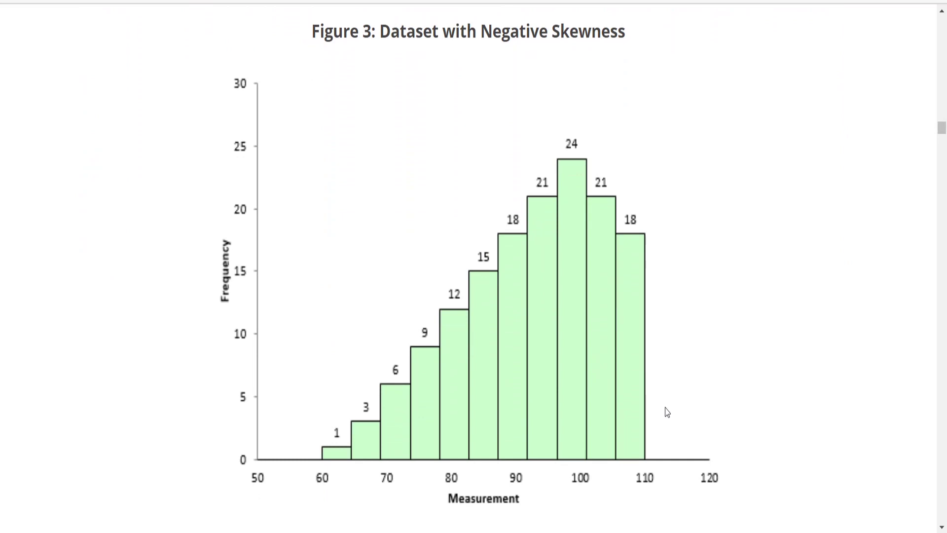
{"action": "scroll", "coordinate": [667, 412], "scroll_direction": "down", "scroll_amount": 8}
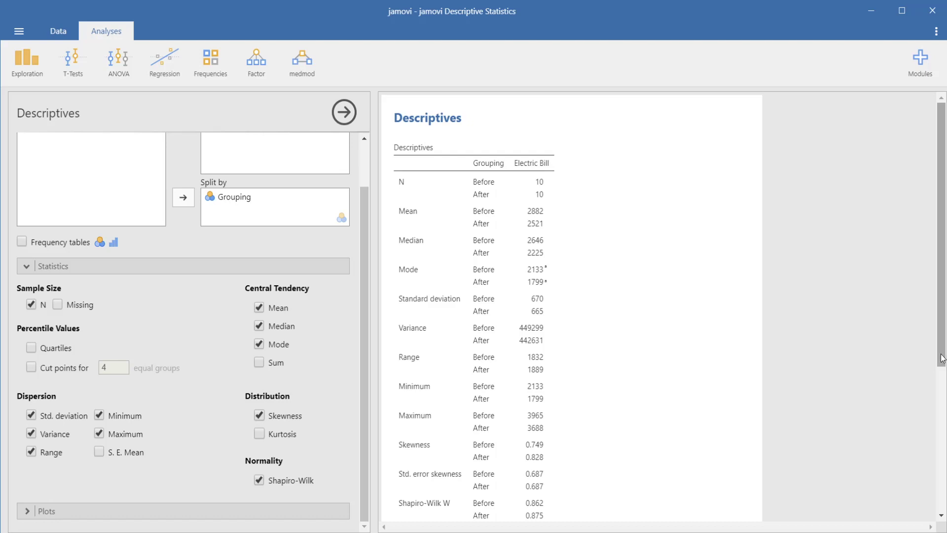
Step: Review the normality results, then add a density plot of Electric Bill by Grouping and bring it into view
{"action": "scroll", "coordinate": [935, 350], "scroll_direction": "down", "scroll_amount": 3}
{"action": "scroll", "coordinate": [936, 349], "scroll_direction": "down", "scroll_amount": 2}
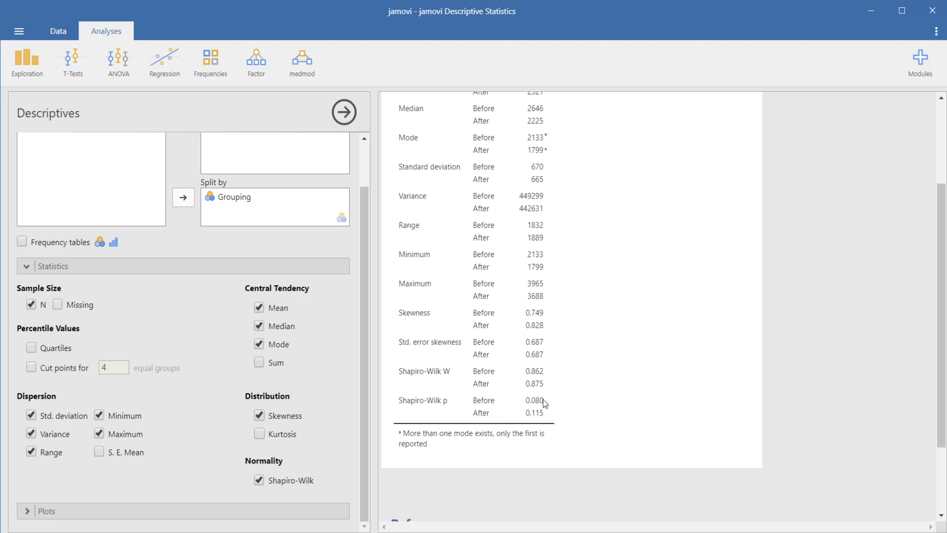
{"action": "left_click", "coordinate": [329, 513]}
{"action": "left_click_drag", "start_coordinate": [366, 401], "coordinate": [362, 491]}
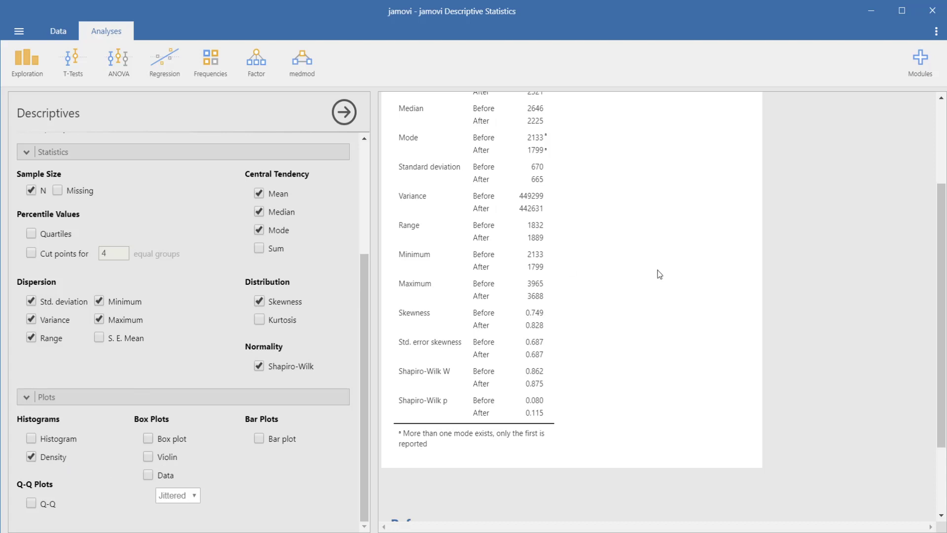
{"action": "left_click_drag", "start_coordinate": [943, 318], "coordinate": [944, 428]}
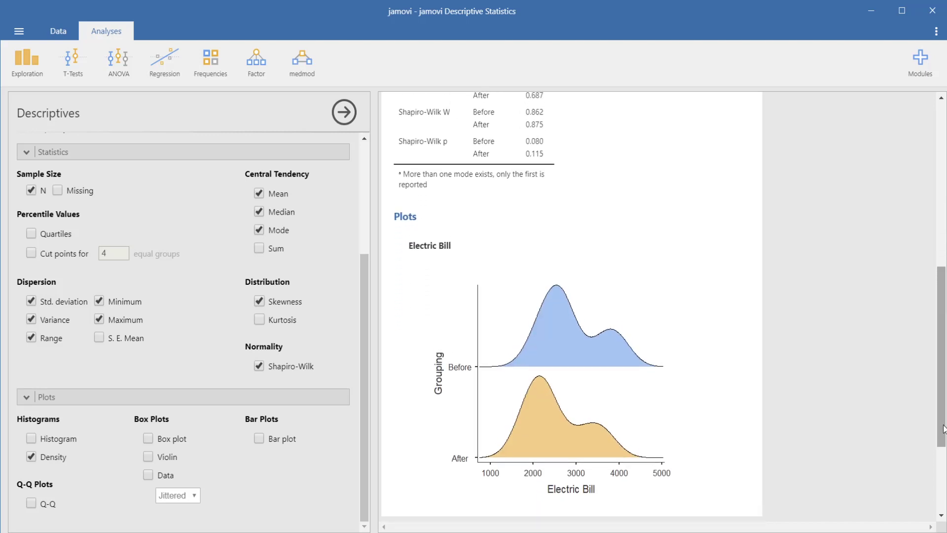